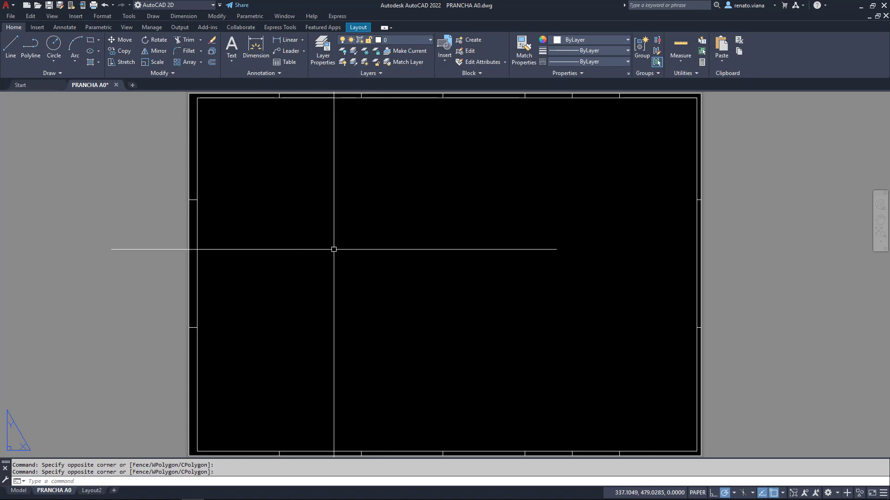
{"action": "left_click", "coordinate": [192, 163]}
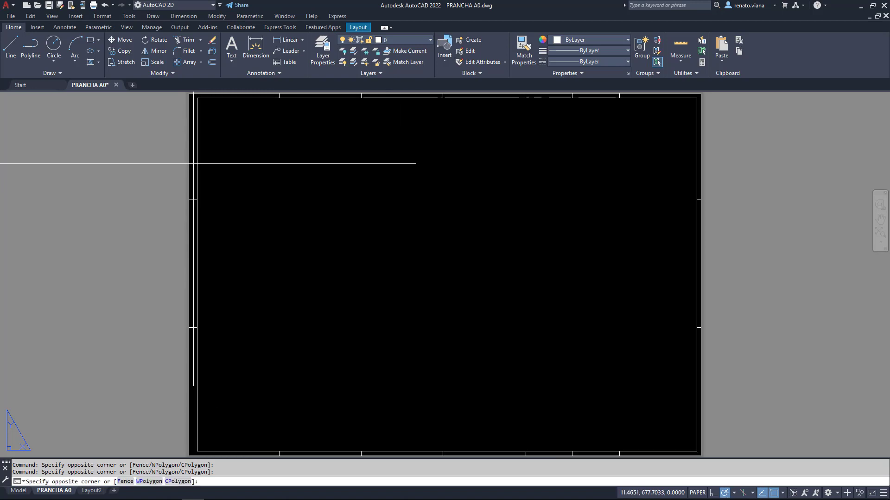
{"action": "left_click", "coordinate": [195, 172]}
{"action": "left_click", "coordinate": [195, 163]}
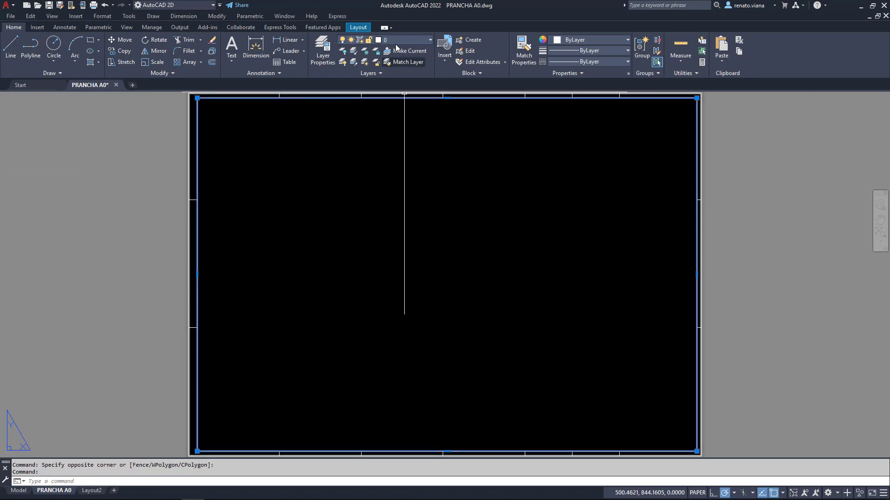
{"action": "left_click", "coordinate": [404, 253]}
{"action": "key", "text": "Escape"}
{"action": "key", "text": "Escape"}
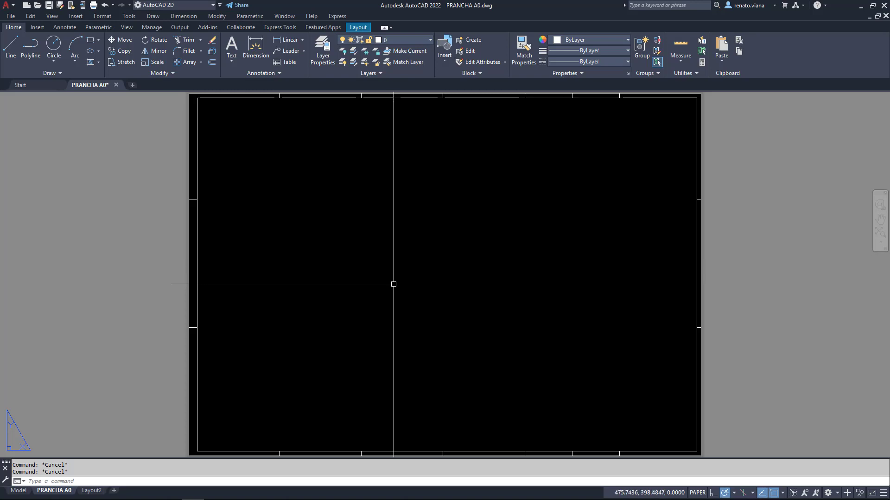
Open the Layer Properties Manager and anchor its palette to the left side of the workspace
{"action": "left_click", "coordinate": [324, 55]}
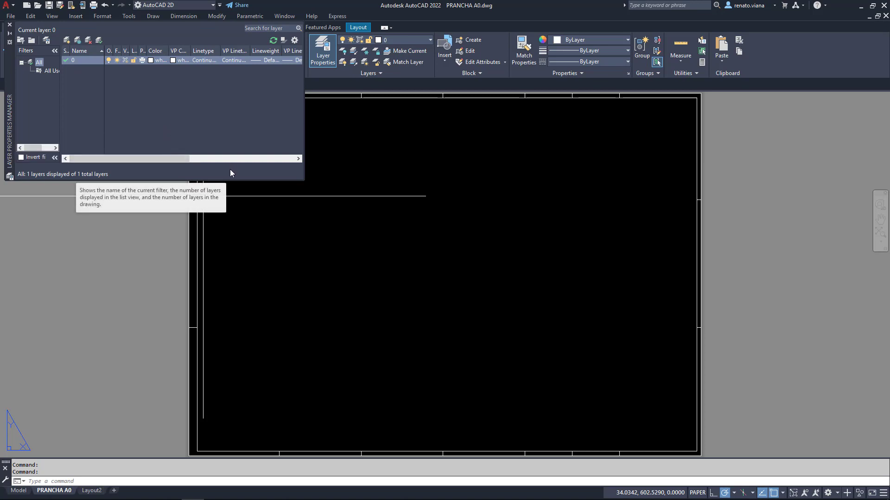
{"action": "right_click", "coordinate": [10, 116]}
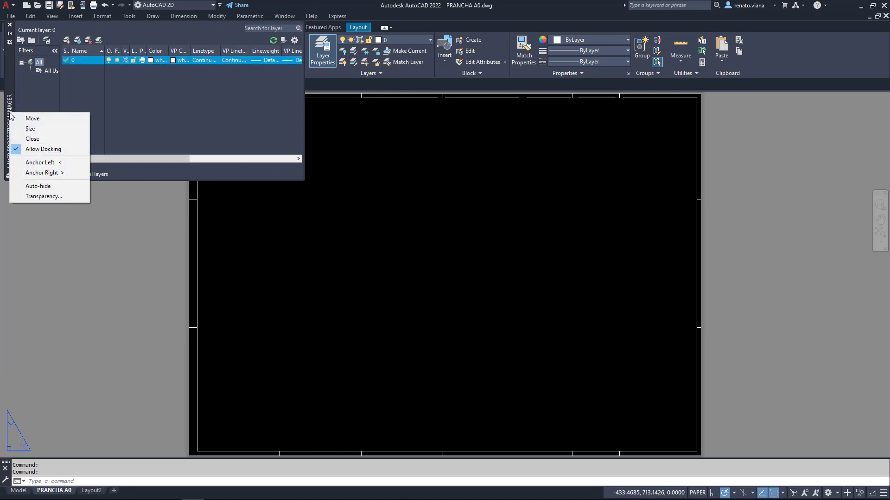
{"action": "left_click", "coordinate": [44, 164]}
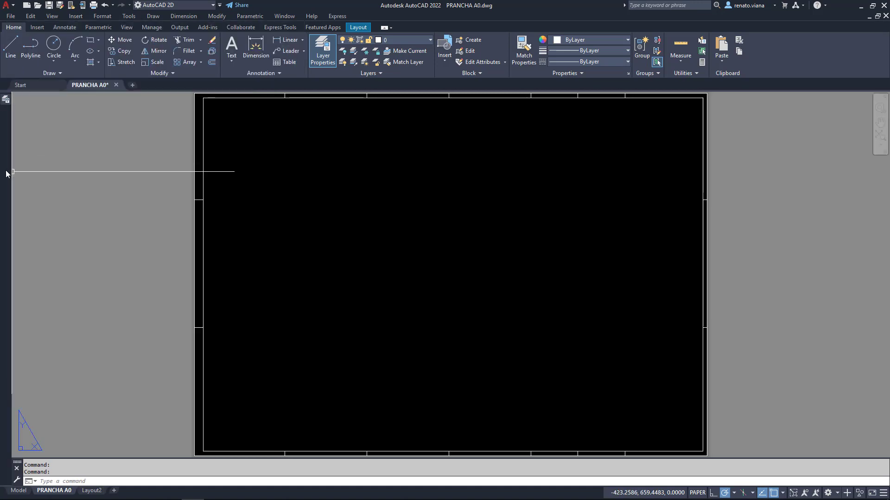
Switch the anchored palette bar's display to text only and back to icons only
{"action": "right_click", "coordinate": [6, 99]}
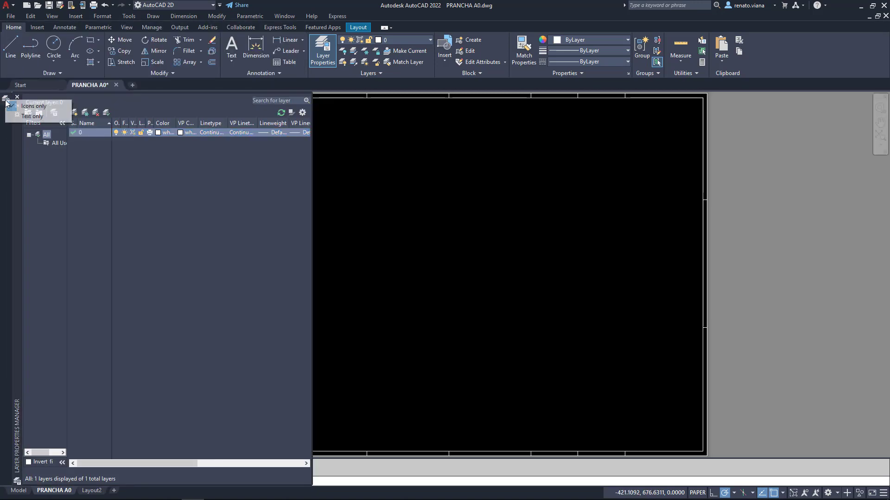
{"action": "left_click", "coordinate": [33, 117]}
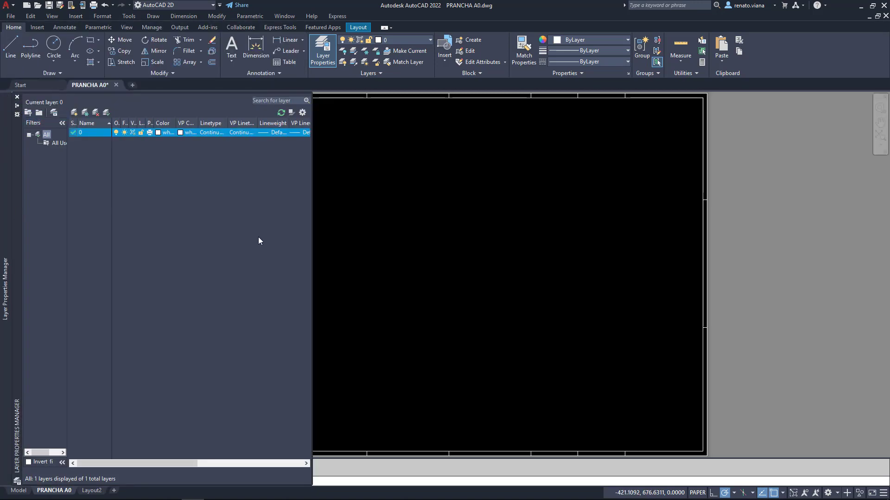
{"action": "left_click", "coordinate": [410, 233]}
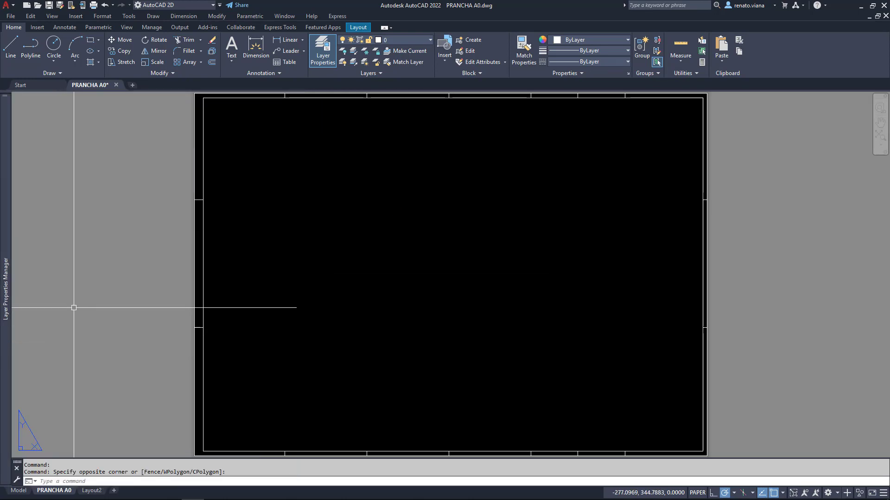
{"action": "mouse_move", "coordinate": [11, 320]}
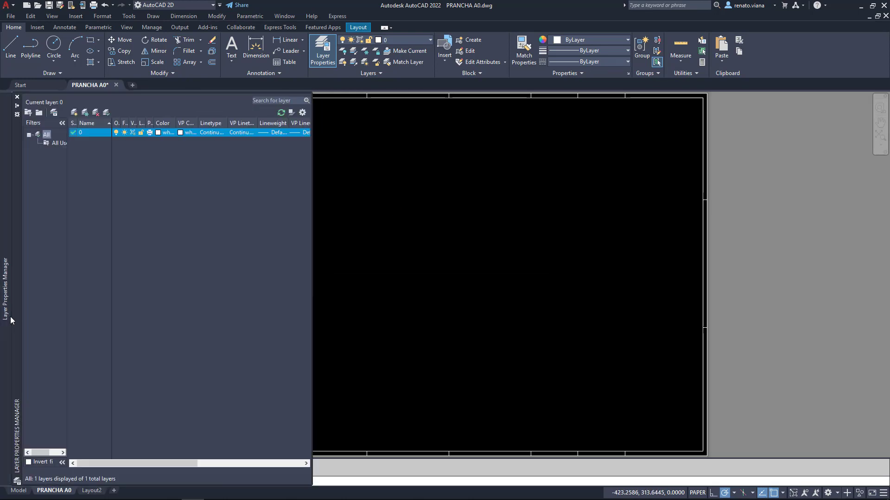
{"action": "right_click", "coordinate": [5, 292]}
{"action": "left_click", "coordinate": [29, 297]}
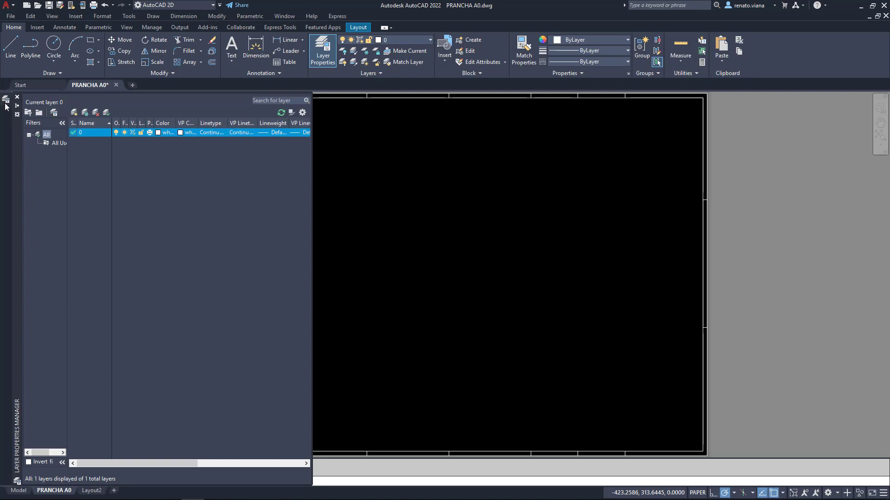
Widen the layer palette, maximize all its columns, and enlarge the Name column for longer layer names
{"action": "left_click", "coordinate": [234, 243]}
{"action": "left_click_drag", "start_coordinate": [313, 485], "coordinate": [489, 339]}
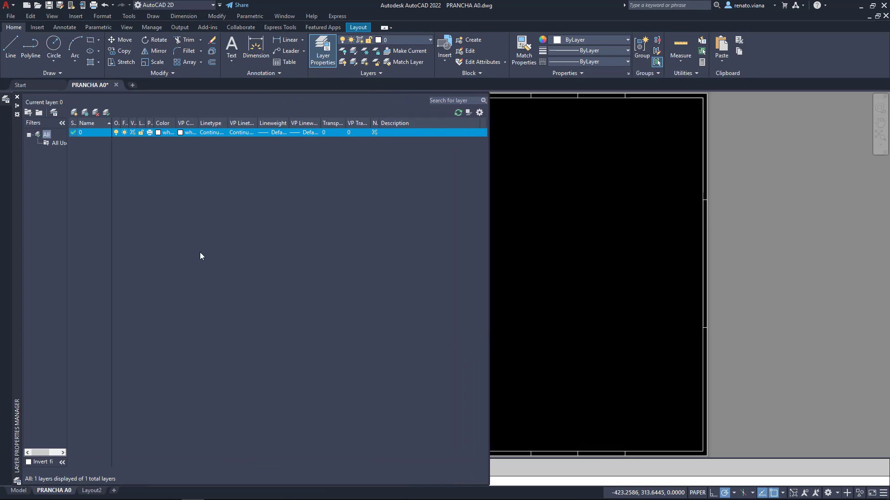
{"action": "right_click", "coordinate": [134, 125]}
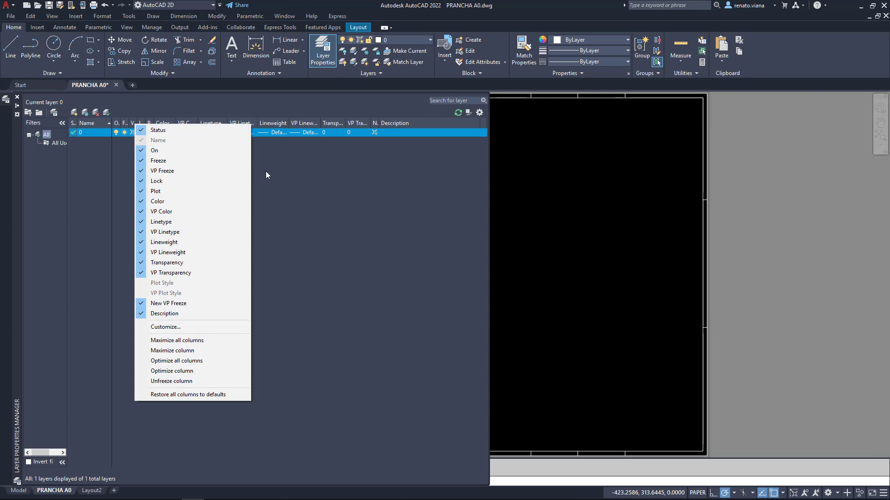
{"action": "left_click", "coordinate": [188, 340]}
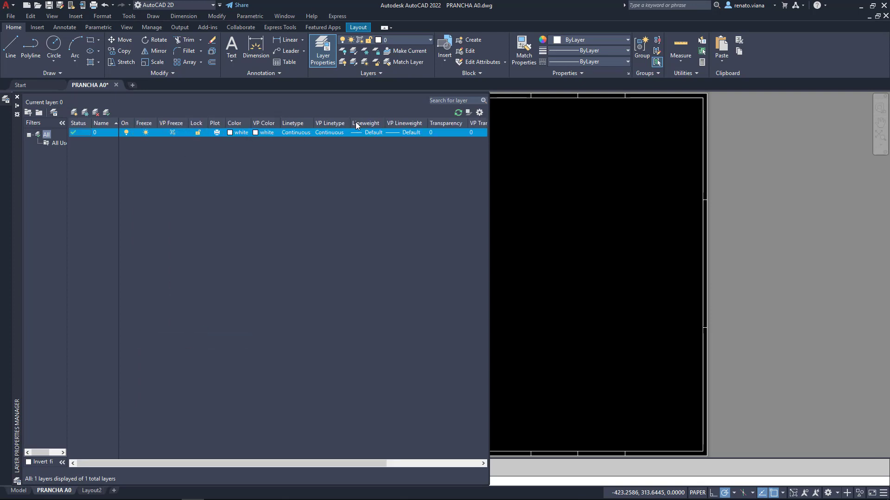
{"action": "left_click_drag", "start_coordinate": [119, 122], "coordinate": [167, 122]}
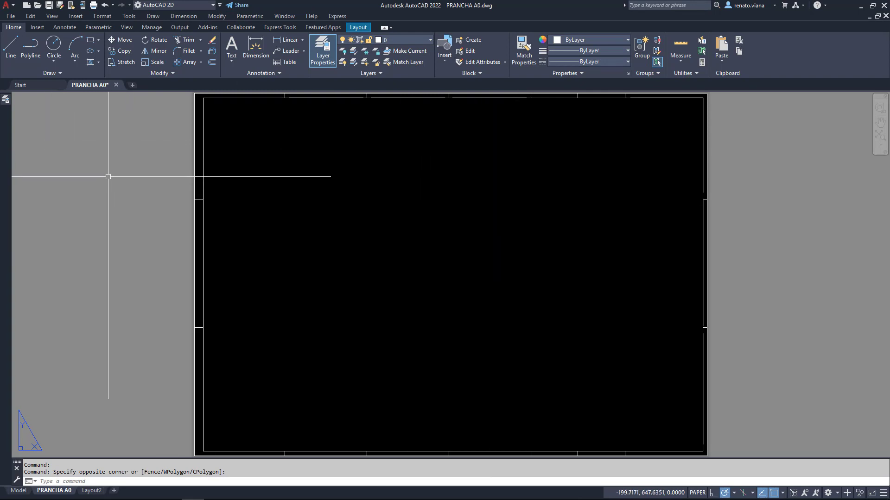
{"action": "mouse_move", "coordinate": [6, 101]}
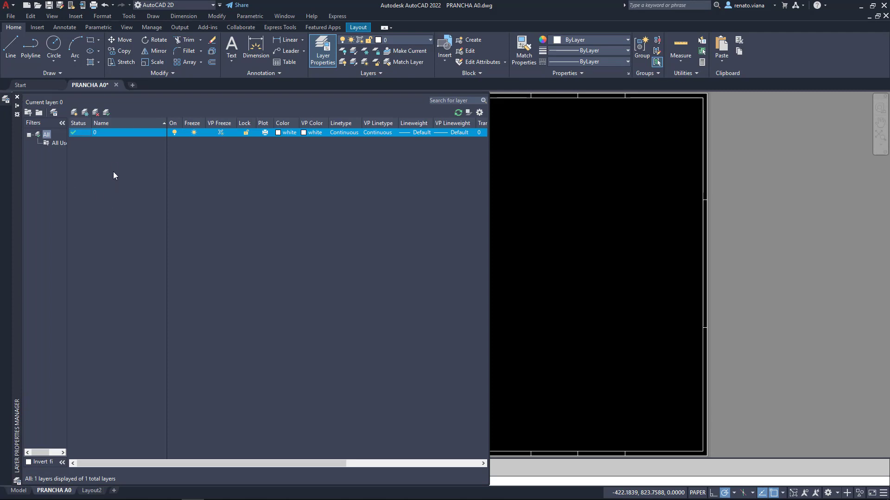
Create a new layer named GER-PRANCHA A1
{"action": "left_click", "coordinate": [74, 113]}
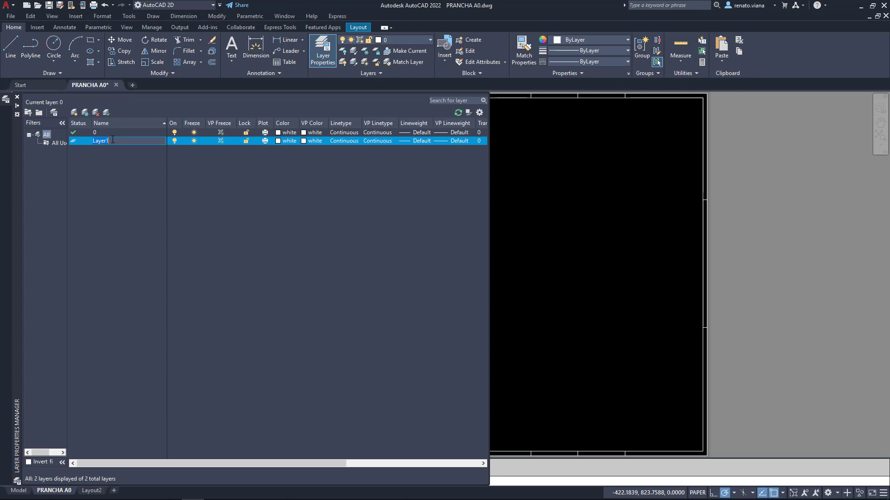
{"action": "type", "text": "GER"}
{"action": "type", "text": "-PRANC"}
{"action": "type", "text": "G"}
{"action": "type", "text": "HA A1"}
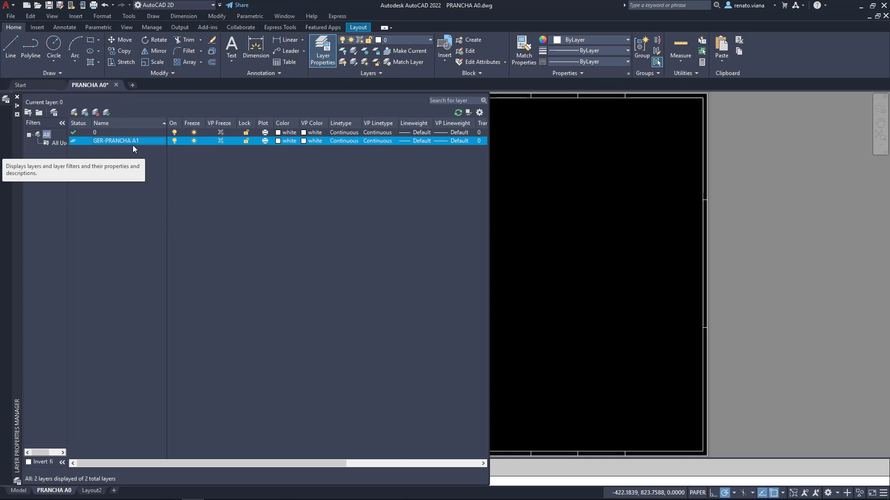
Create two text layers named GER-TEXTOS 1.5 and GER-TEXTOS 1.8
{"action": "key", "text": "alt+n"}
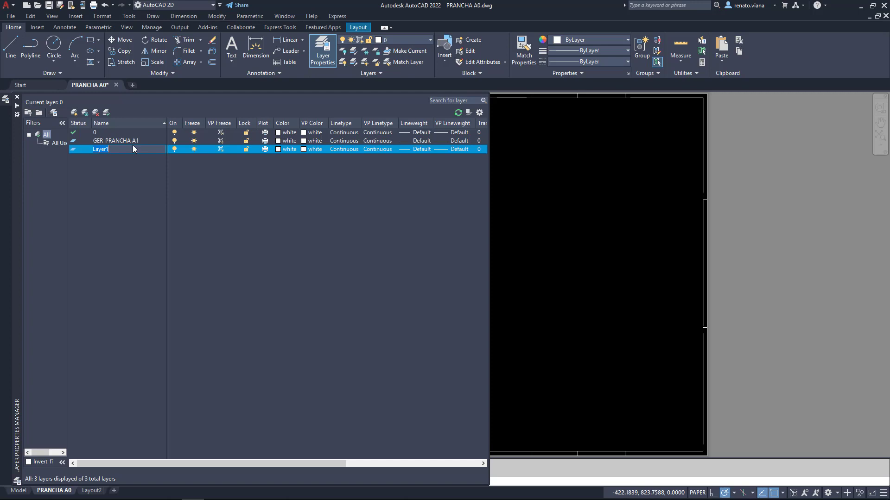
{"action": "type", "text": "GER"}
{"action": "type", "text": "1.5"}
{"action": "key", "text": "Return"}
{"action": "key", "text": "alt+n"}
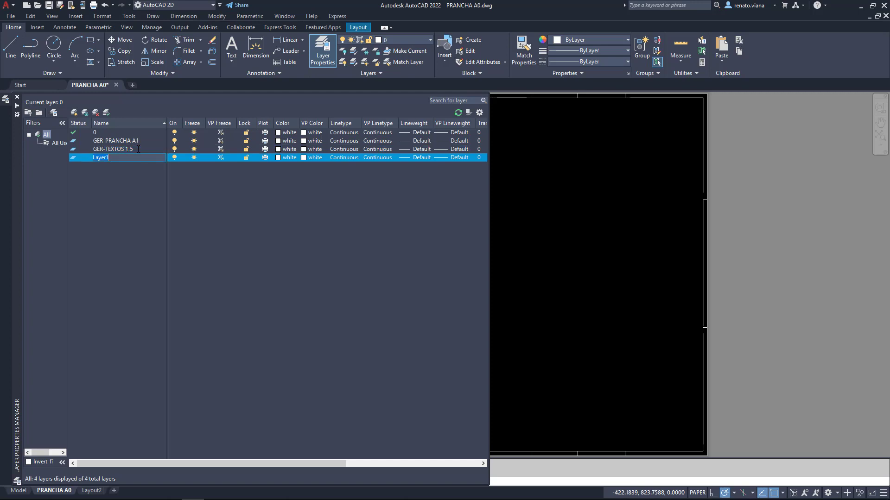
{"action": "type", "text": "GER-TEXTOS"}
{"action": "type", "text": "1.8"}
{"action": "key", "text": "Return"}
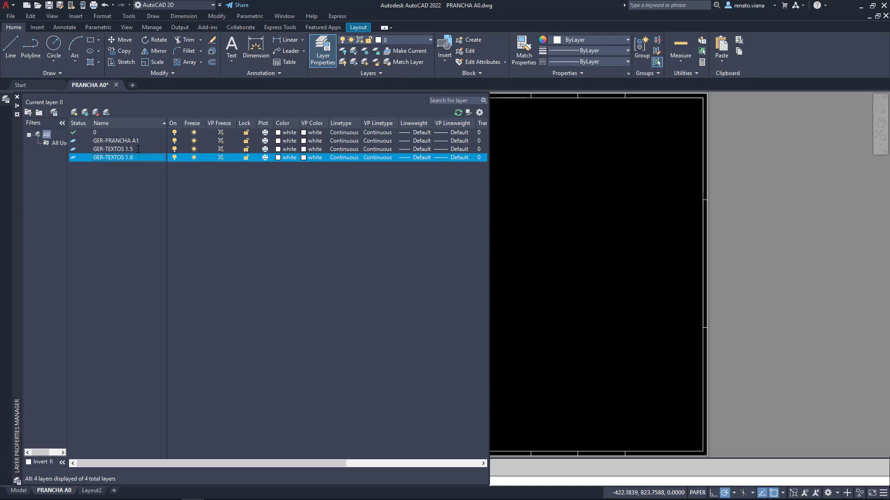
Create two more text layers named GER-TEXTOS 2.0 and GER-TEXTOS 2.5
{"action": "key", "text": "alt+n"}
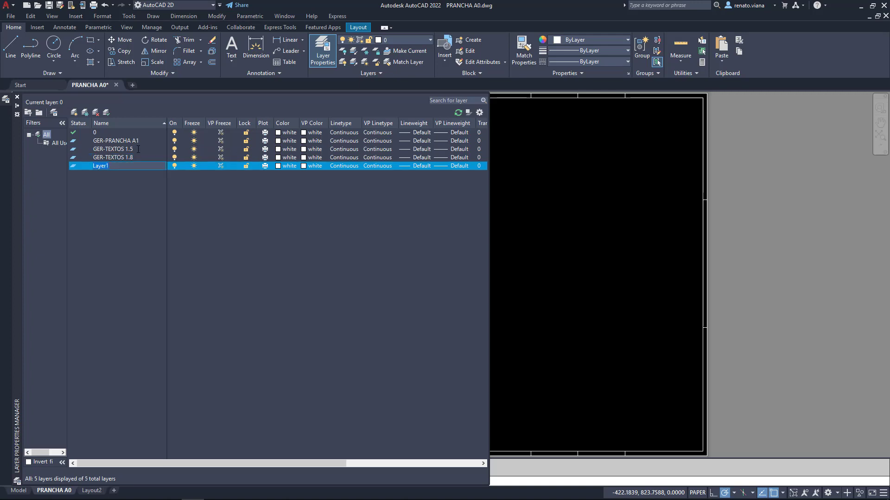
{"action": "type", "text": "GER-TEXTOS 2.0"}
{"action": "key", "text": "Return"}
{"action": "key", "text": "alt+n"}
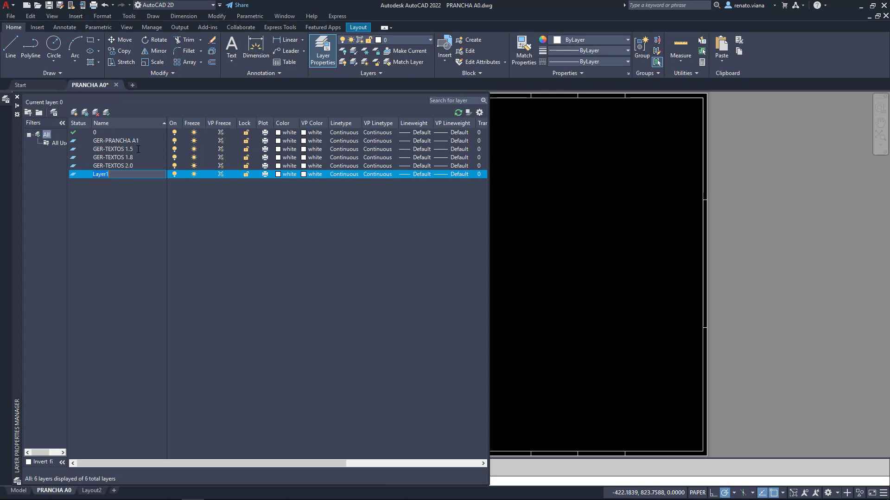
{"action": "type", "text": "GER-TEXTOS 2.5"}
{"action": "key", "text": "Return"}
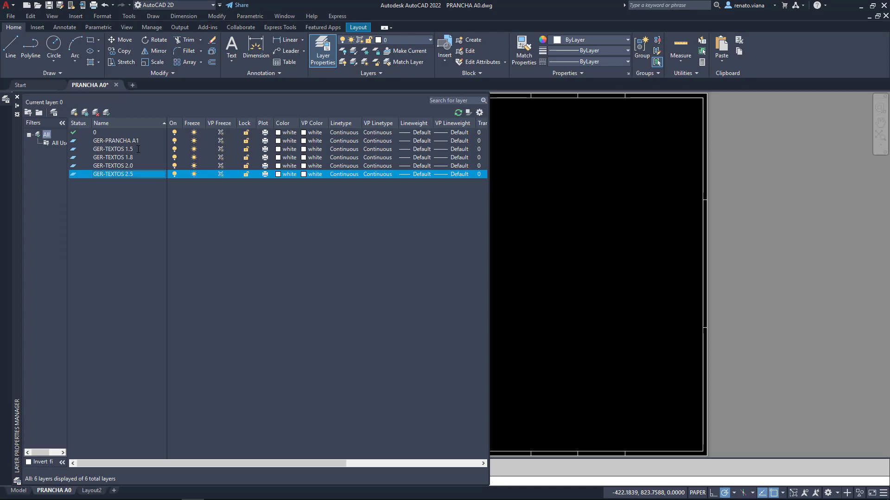
Add the text layers GER-TEXTOS 3.0 and GER-TEXTOS 3.5 to the layer list
{"action": "key", "text": "alt+n"}
{"action": "type", "text": "GER-TEXTOS "}
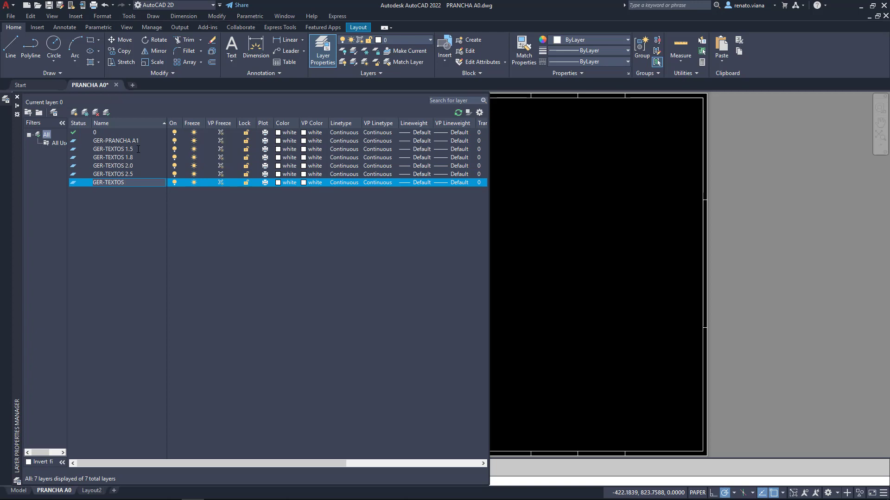
{"action": "type", "text": "3.0"}
{"action": "key", "text": "Return"}
{"action": "key", "text": "alt+n"}
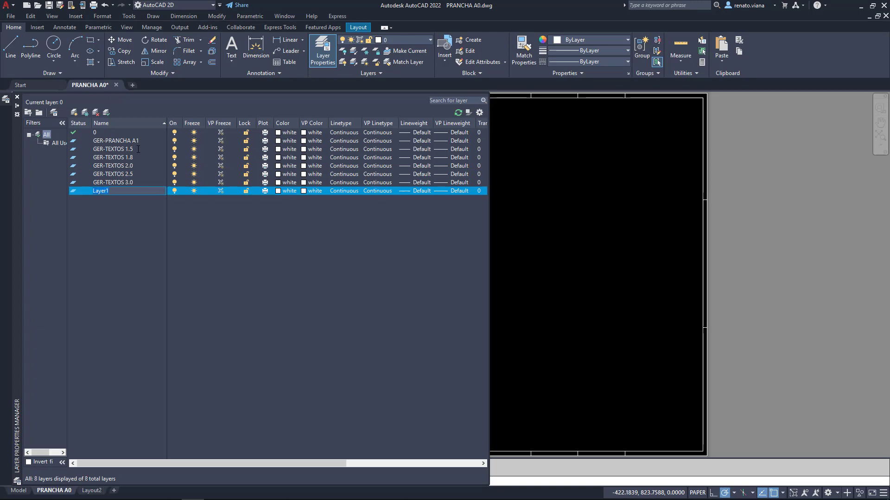
{"action": "type", "text": "GER-TEXTOS 3.5"}
{"action": "key", "text": "Return"}
Add the text layers GER-TEXTOS 4.0 and GER-TEXTOS 4.5 to the layer list
{"action": "key", "text": "alt+n"}
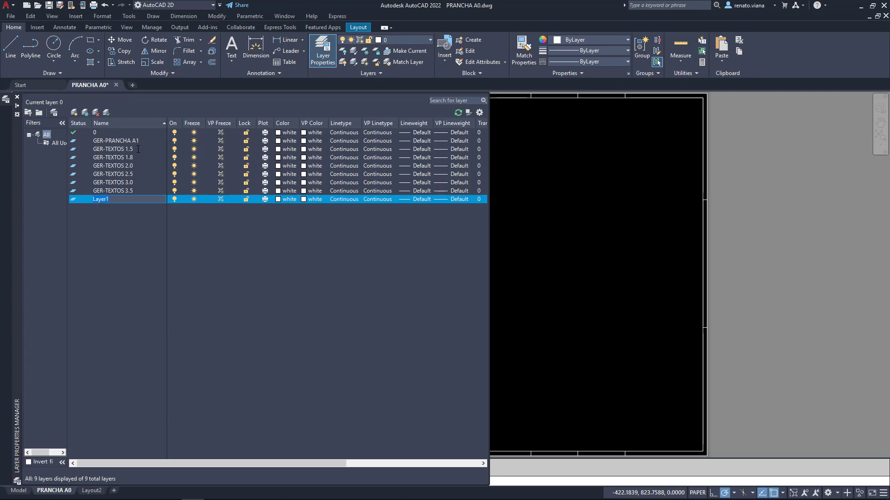
{"action": "type", "text": "GER-TEXTOS 1"}
{"action": "key", "text": "BackSpace"}
{"action": "type", "text": "4.0"}
{"action": "key", "text": "Return"}
{"action": "key", "text": "alt+n"}
{"action": "type", "text": "GER-TEXTOS "}
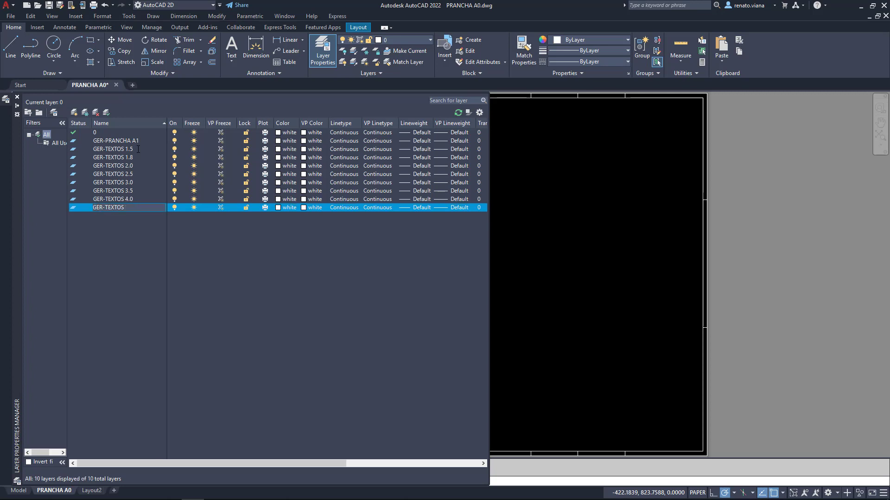
{"action": "type", "text": "4.5"}
{"action": "key", "text": "Return"}
Create the last text layer, named GER-TEXTOS 5.0
{"action": "key", "text": "alt+n"}
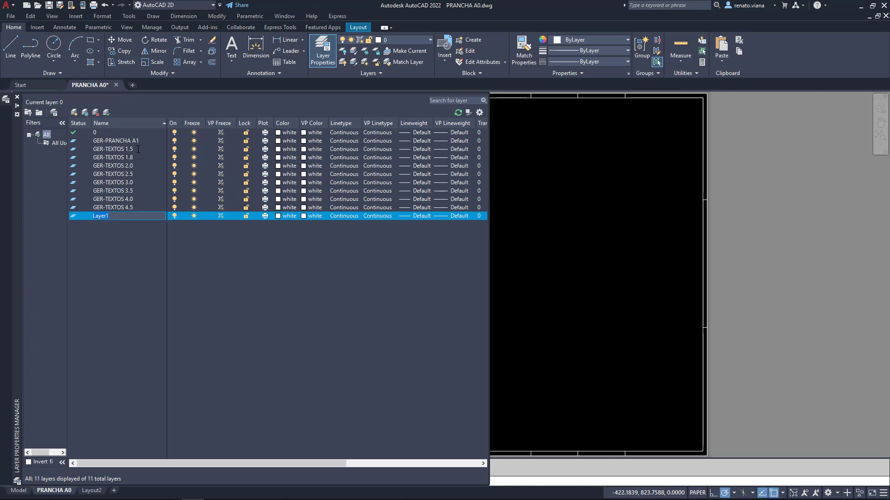
{"action": "type", "text": "GER-TEXTOS 5.0"}
{"action": "key", "text": "Return"}
Create two pen layers named GER-PEN01 and GER-PEN02
{"action": "key", "text": "alt+n"}
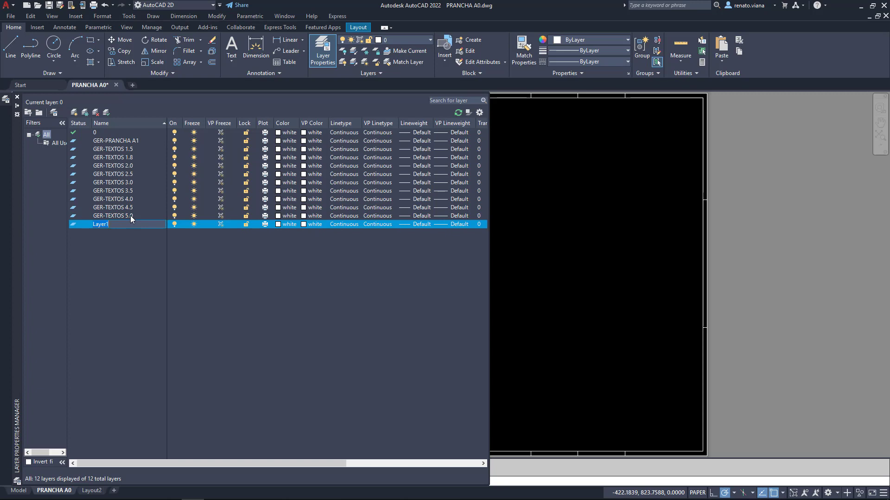
{"action": "type", "text": "GER-"}
{"action": "key", "text": "Return"}
{"action": "key", "text": "Return"}
{"action": "type", "text": "GER-PEN0"}
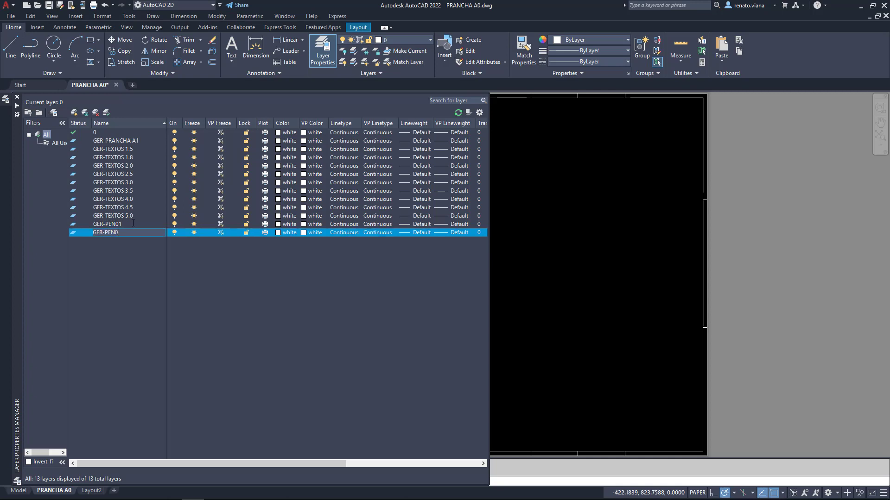
{"action": "key", "text": "Return"}
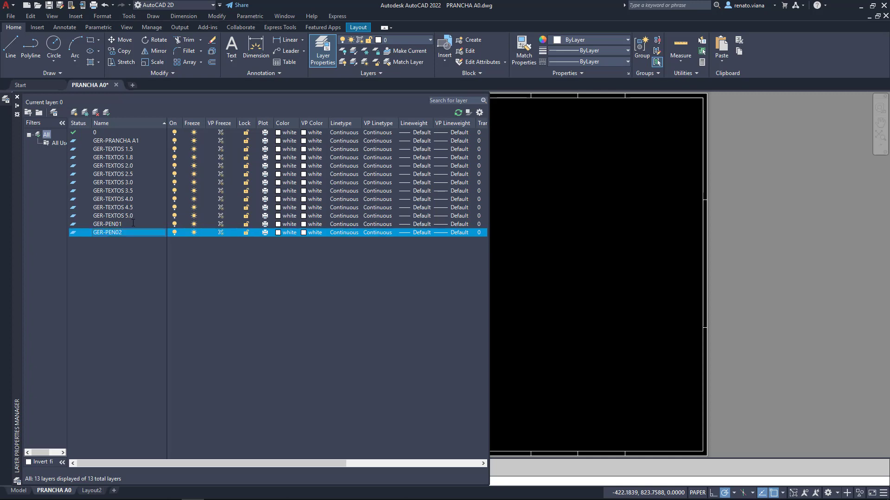
Create two more pen layers named GER-PEN03 and GER-PEN04
{"action": "key", "text": "Return"}
{"action": "type", "text": "GER-PEN0"}
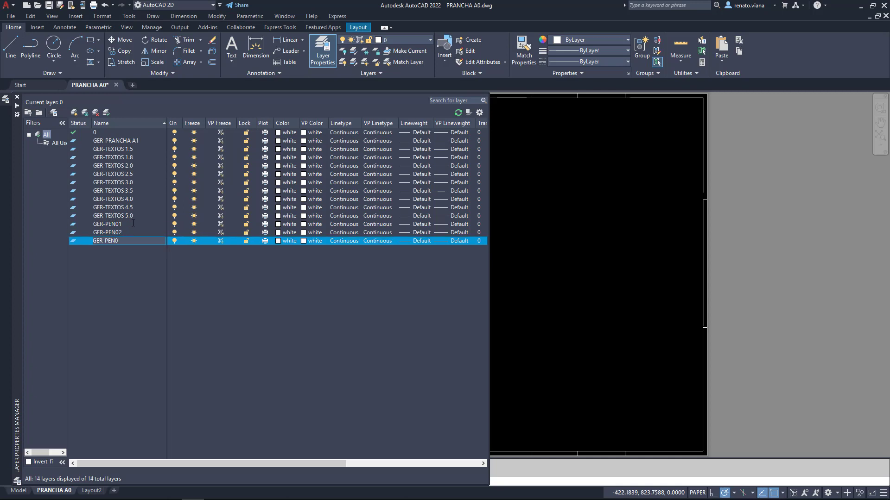
{"action": "type", "text": "3"}
{"action": "key", "text": "Return"}
{"action": "key", "text": "Return"}
{"action": "type", "text": "GER-PEN0"}
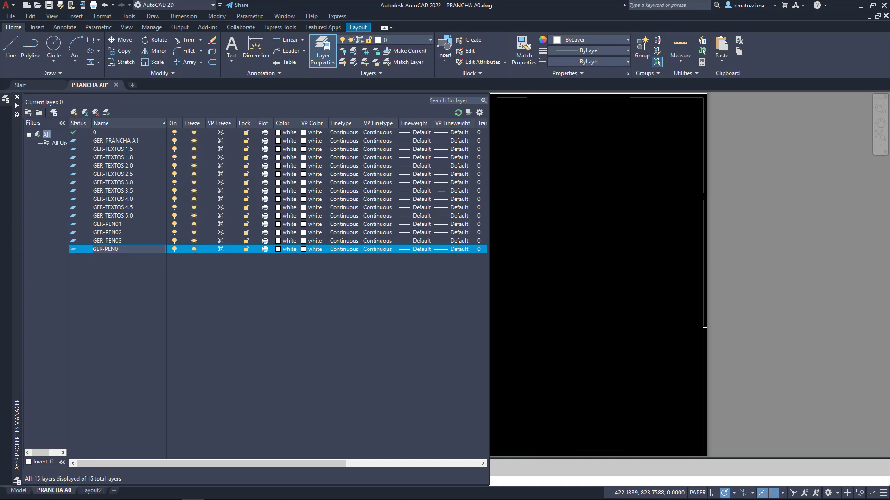
{"action": "type", "text": "4"}
{"action": "key", "text": "Return"}
Create two further pen layers named GER-PEN05 and GER-PEN06
{"action": "key", "text": "Return"}
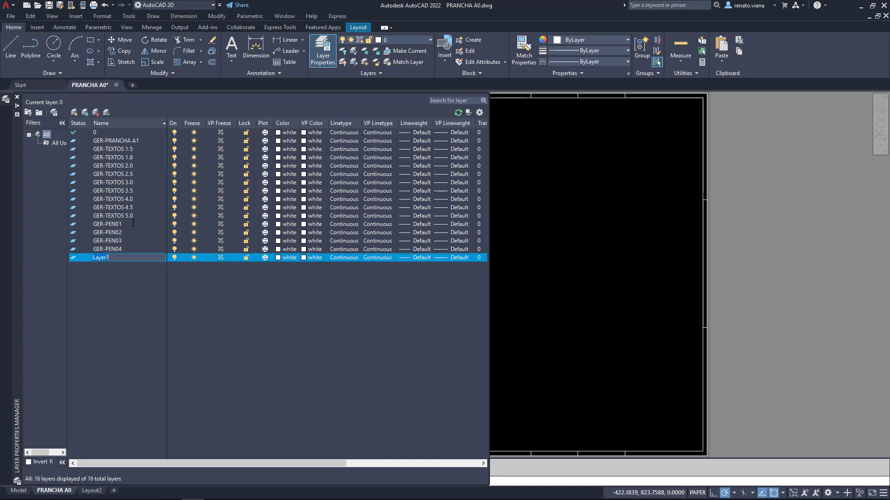
{"action": "type", "text": "GER-PEN0"}
{"action": "type", "text": "5"}
{"action": "key", "text": "Return"}
{"action": "key", "text": "Return"}
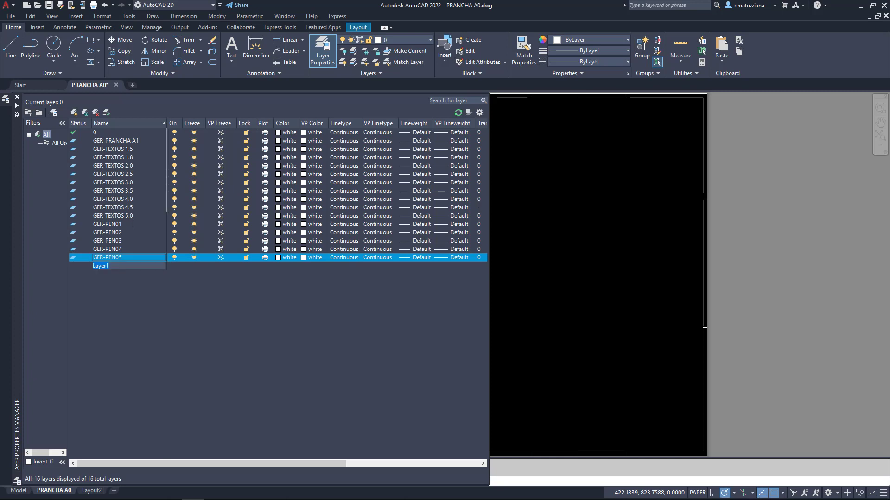
{"action": "type", "text": "GER-PEN0"}
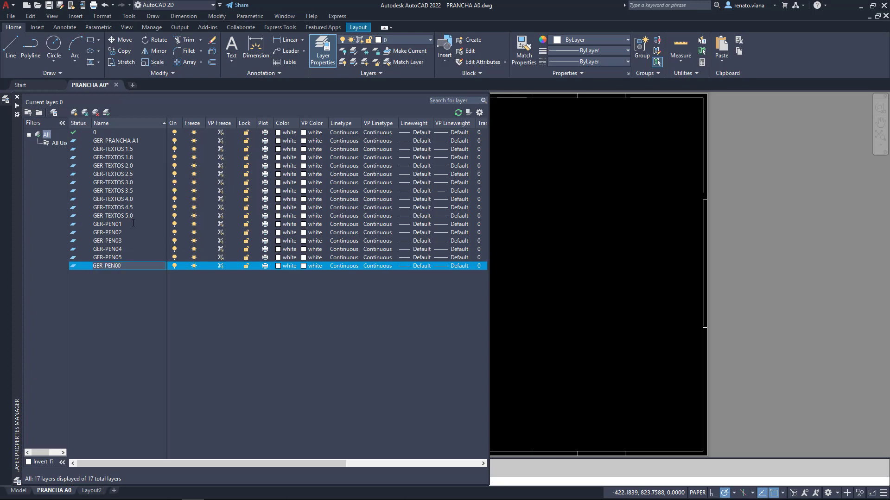
{"action": "type", "text": "6"}
{"action": "key", "text": "Return"}
Add the last pen layer to the layer list, named GER-PEN07
{"action": "key", "text": "Return"}
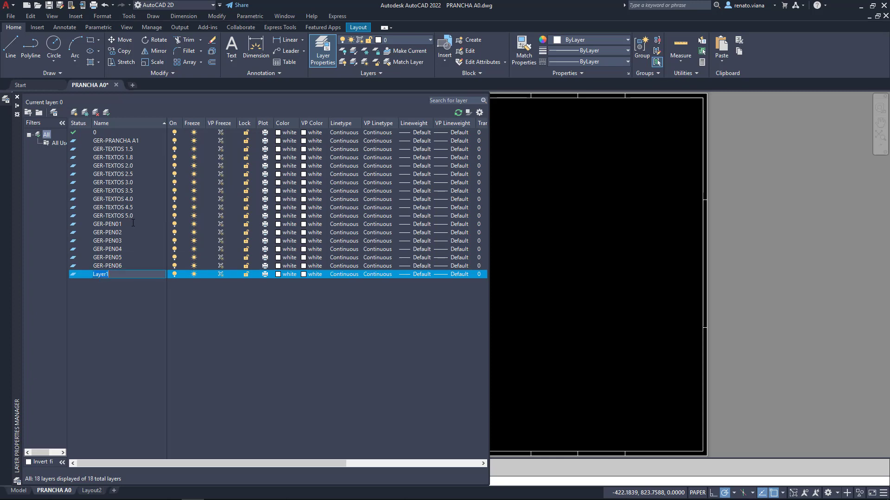
{"action": "type", "text": "GER-PEN0"}
{"action": "type", "text": "7"}
{"action": "key", "text": "Return"}
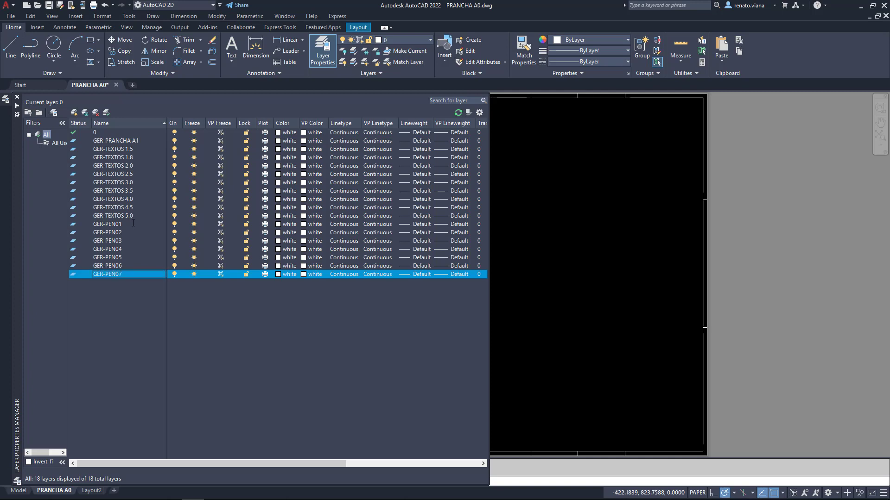
Create general layers for viewports and dimensions, named GER-VIEWPORTS and GER-COTAS
{"action": "key", "text": "alt+n"}
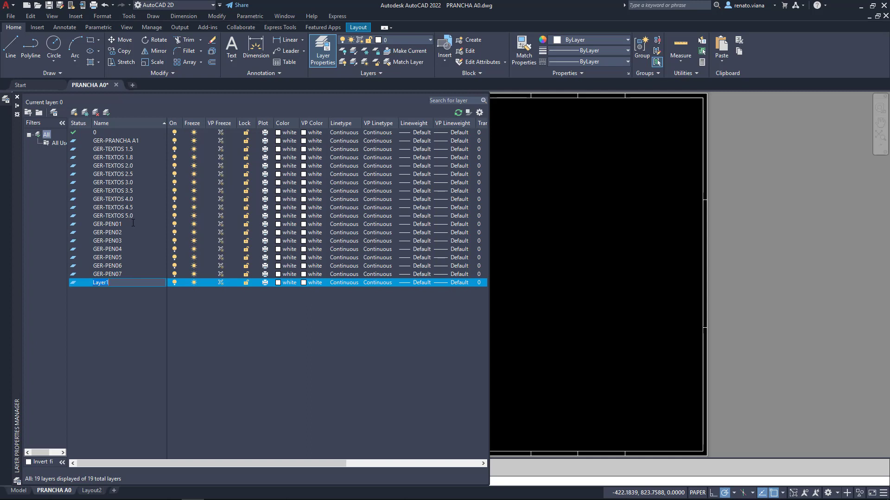
{"action": "type", "text": "GER-VIEWPORTS"}
{"action": "key", "text": "alt+n"}
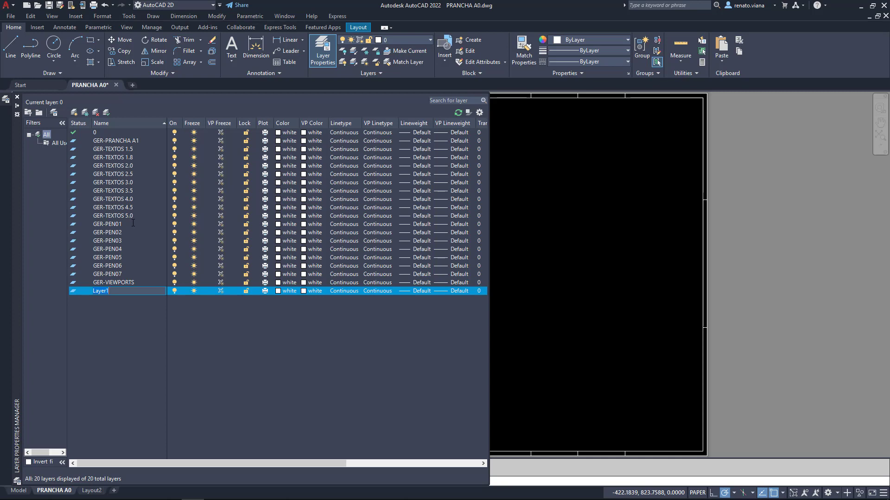
{"action": "type", "text": "GER-COTAS"}
{"action": "key", "text": "Return"}
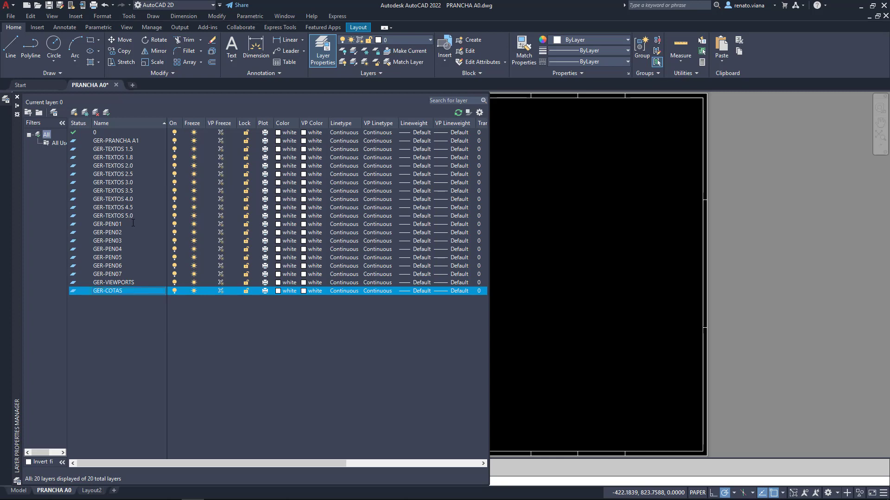
Create general layers for centre lines and hatches, named GER-LINHA DE CENTRO and GER-HACHURAS
{"action": "key", "text": "alt+n"}
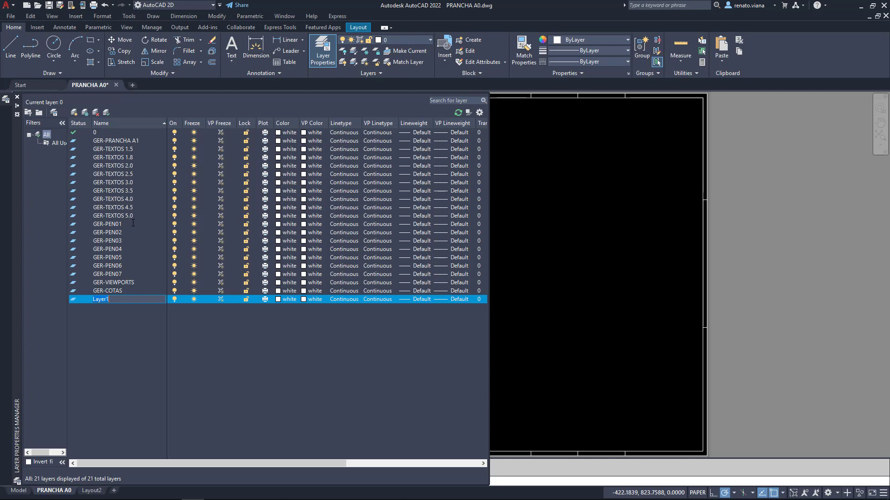
{"action": "type", "text": "GER-LINHA DE CENTRO"}
{"action": "key", "text": "Return"}
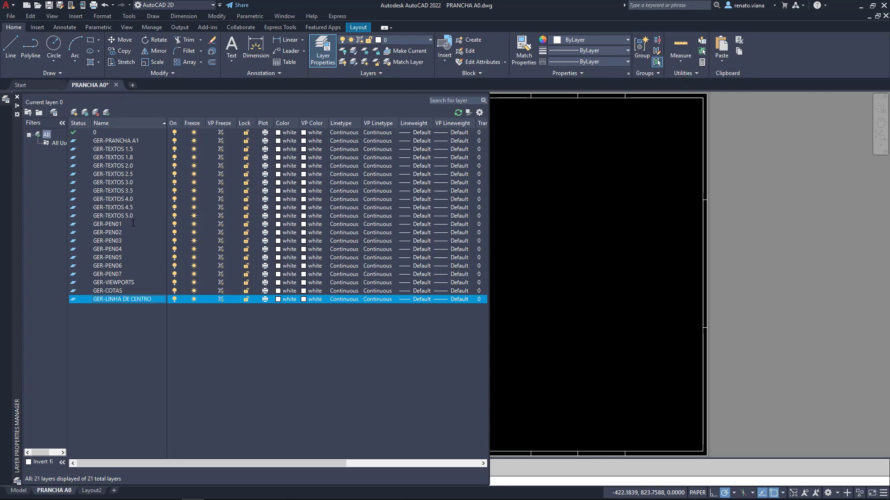
{"action": "key", "text": "alt+n"}
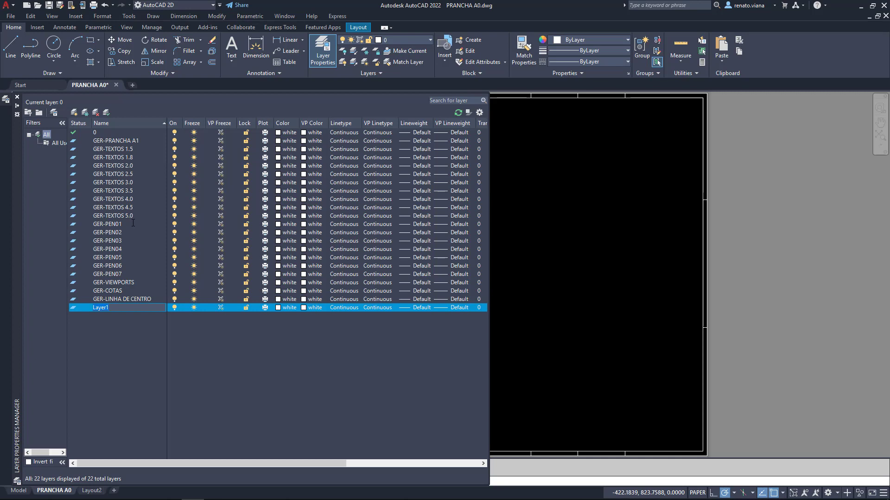
{"action": "type", "text": "GER-HACHURAS"}
{"action": "key", "text": "Return"}
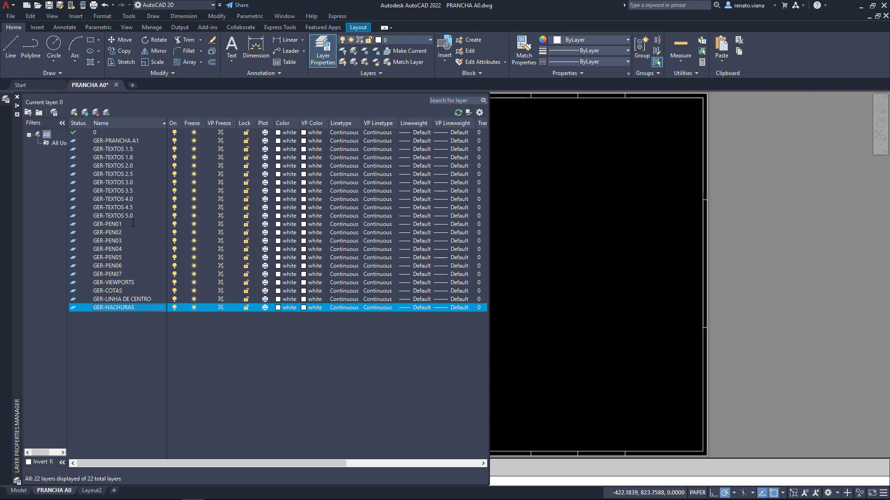
Create the architectural wall and door layers, named ARQ-PAREDES and ARQ-PORTAS
{"action": "key", "text": "alt+n"}
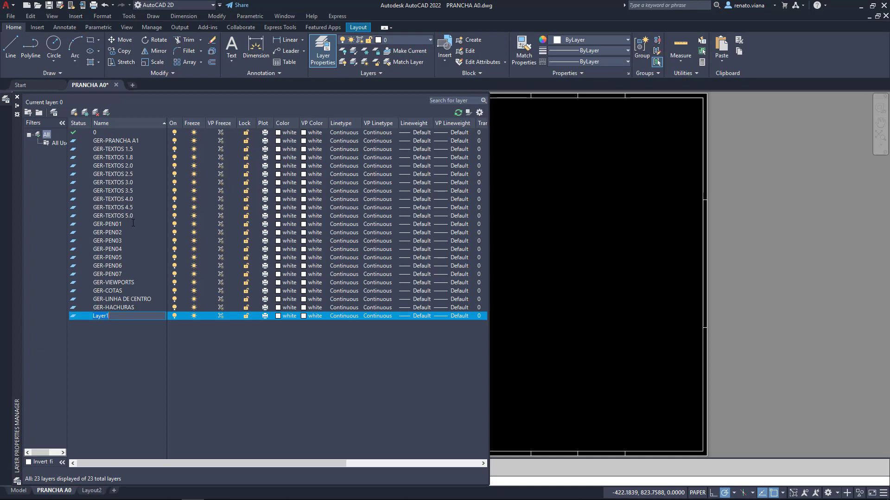
{"action": "type", "text": "ARQ-PAREDES"}
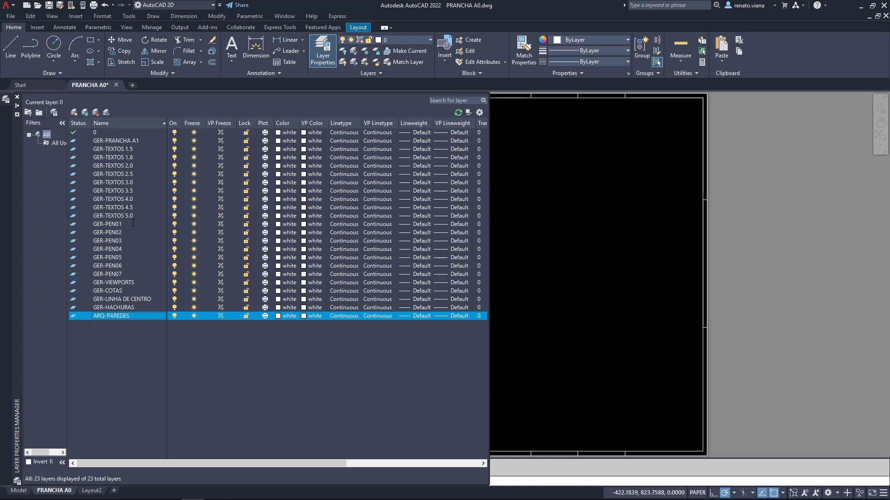
{"action": "key", "text": "alt+n"}
{"action": "type", "text": "AR"}
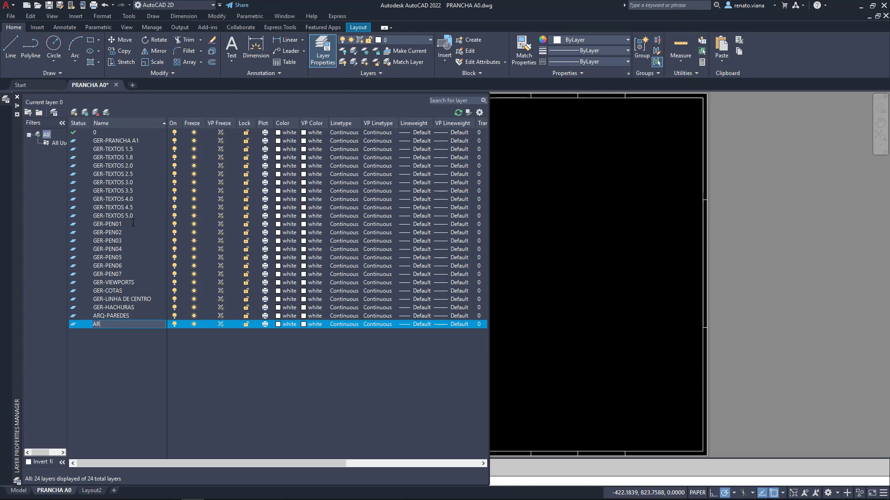
{"action": "type", "text": "Q-PORTAS"}
{"action": "key", "text": "Return"}
Create the architectural window layer, named ARQ-JANELAS
{"action": "key", "text": "alt+n"}
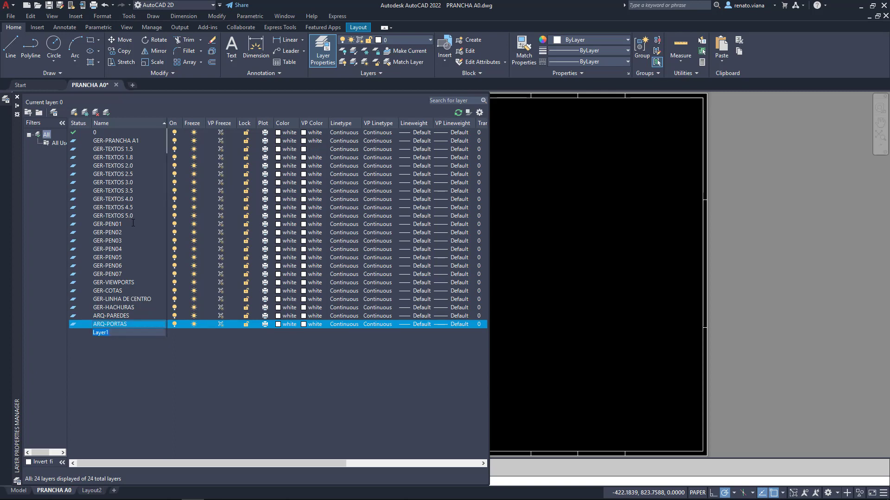
{"action": "type", "text": "ARQ"}
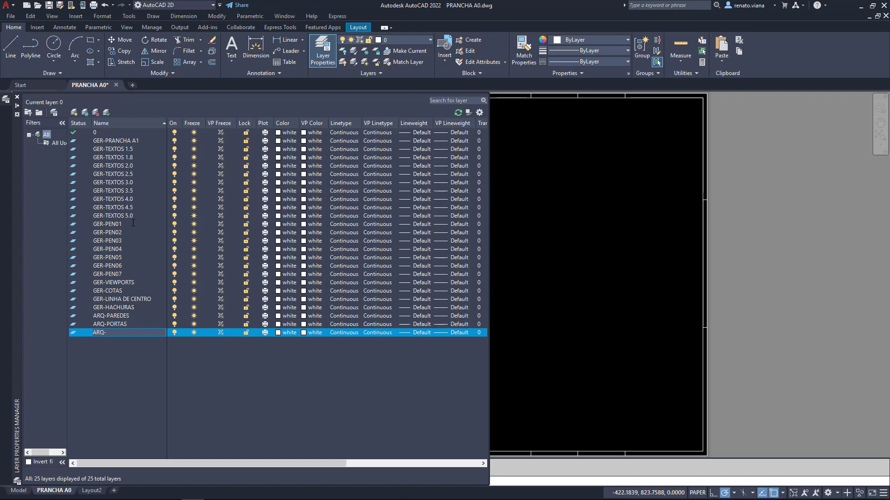
{"action": "type", "text": "-JANELAS"}
{"action": "key", "text": "Return"}
Add another new layer and rename it ARQ-PISOS for the architectural floors
{"action": "key", "text": "alt+n"}
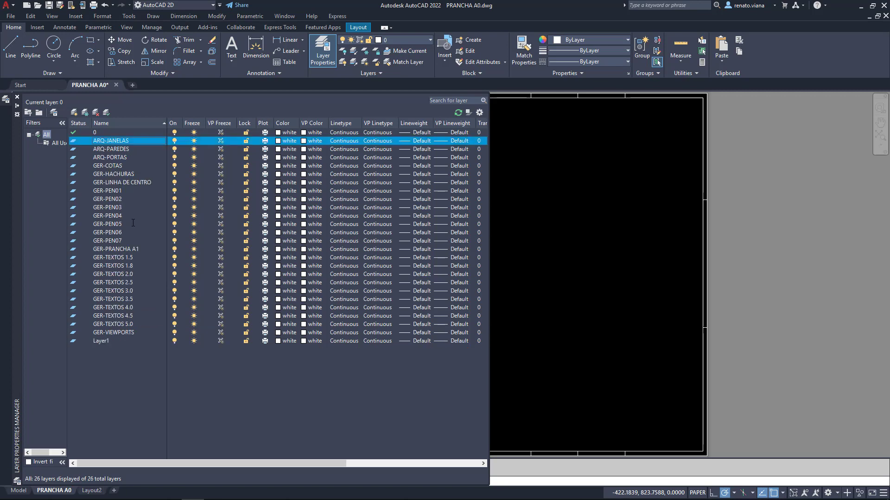
{"action": "left_click", "coordinate": [104, 343]}
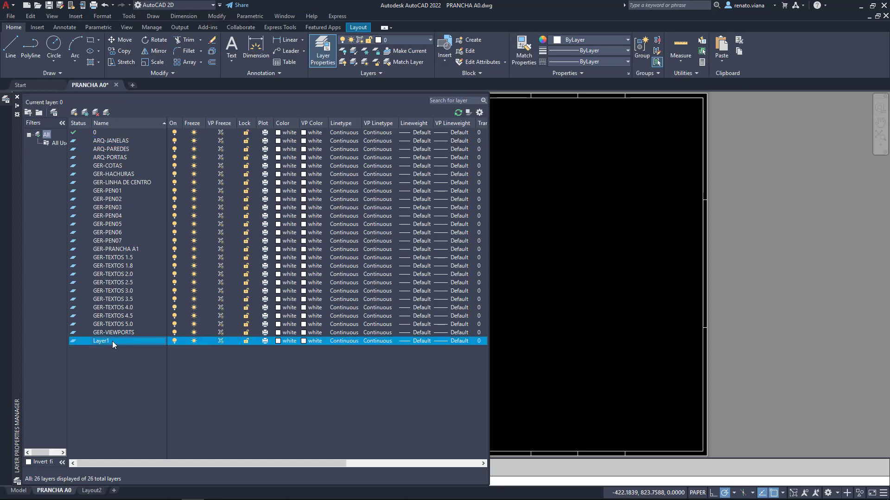
{"action": "left_click", "coordinate": [113, 341]}
{"action": "type", "text": "ARQ-PISO"}
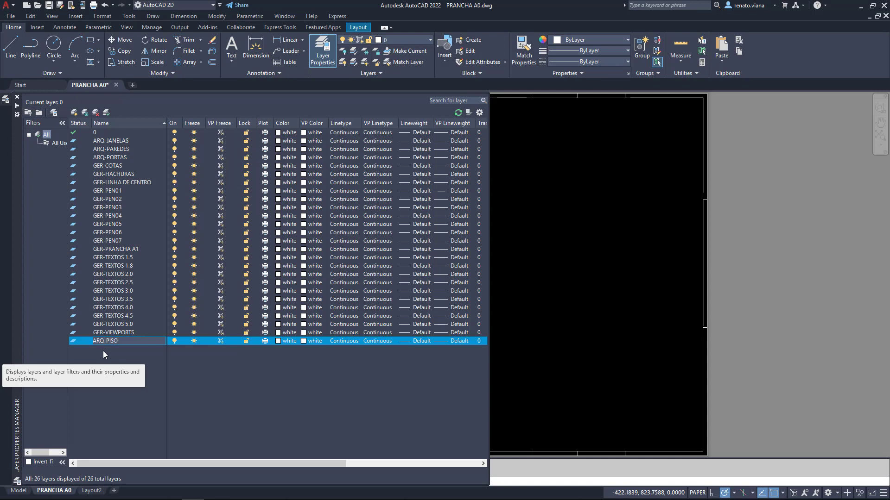
{"action": "type", "text": "S"}
{"action": "key", "text": "Return"}
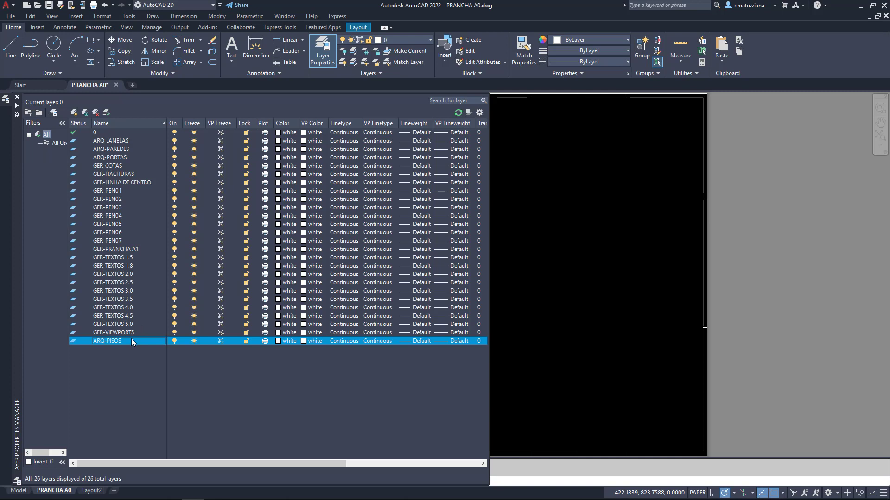
Create the electrical light-point and low-outlet layers, named ELE-PONTO DE LUZ and ELE-TOMADA BAIXA
{"action": "key", "text": "alt+n"}
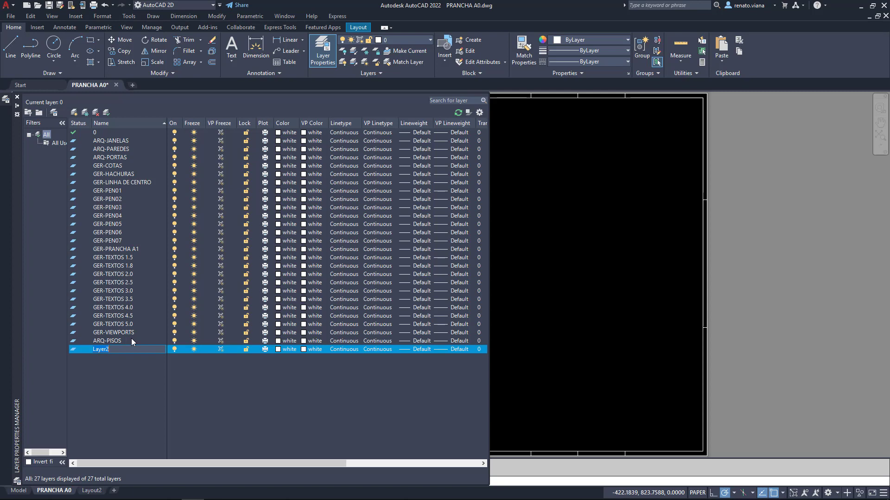
{"action": "type", "text": "ELE-PONTO DE LUZ"}
{"action": "key", "text": "alt+n"}
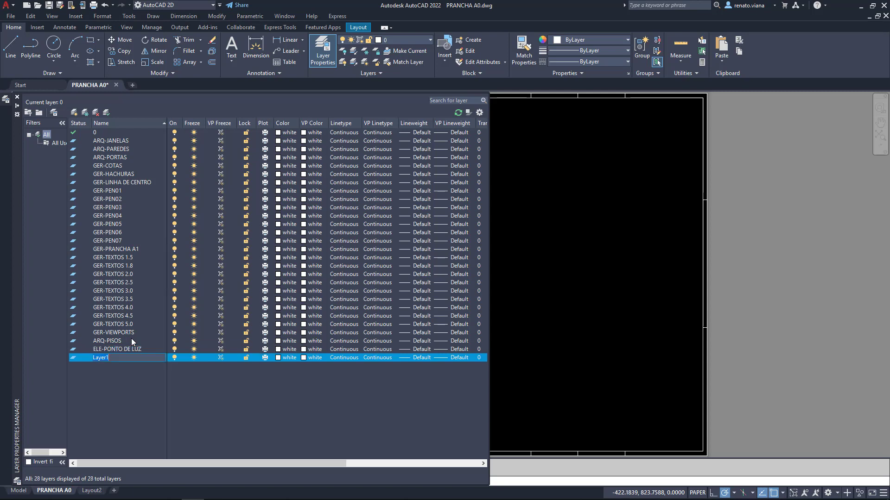
{"action": "type", "text": "ELE-TOMADA BAIXA"}
Create the medium- and high-outlet electrical layers, named ELE-TOMADA MÉDIA and ELE-TOMADA ALTA
{"action": "key", "text": "alt+n"}
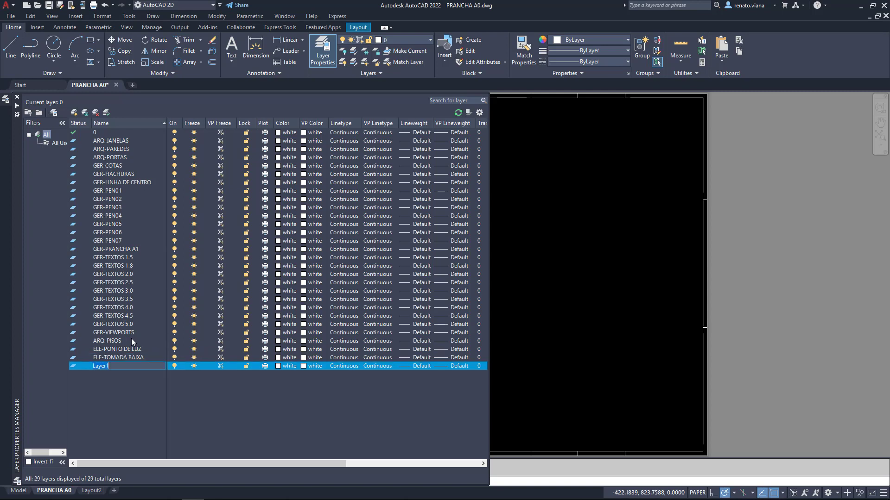
{"action": "type", "text": "ELE-TOMADA MÉDIA"}
{"action": "key", "text": "alt+n"}
{"action": "type", "text": "EL"}
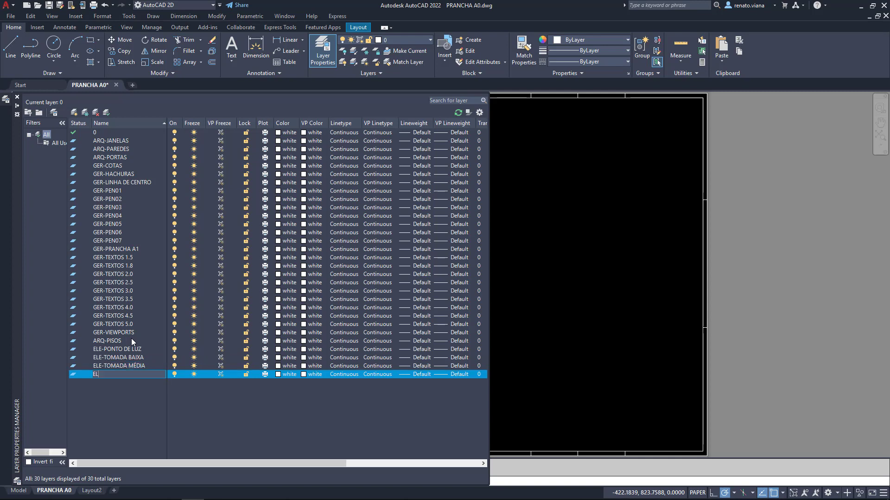
{"action": "type", "text": "E-TOMADA ALTA"}
Create the electrical switch layer, named ELE-INTERRUPTOR
{"action": "key", "text": "alt+n"}
{"action": "type", "text": "ELE"}
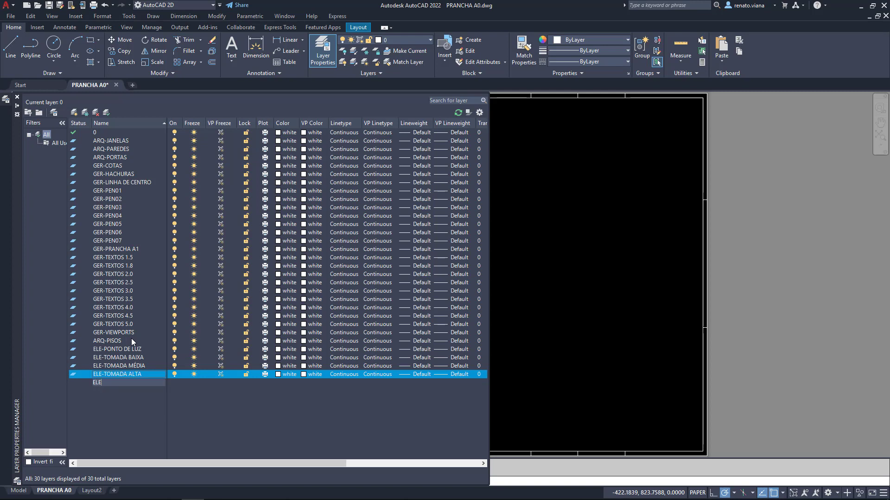
{"action": "type", "text": "-INTERRUPTOR"}
{"action": "key", "text": "Return"}
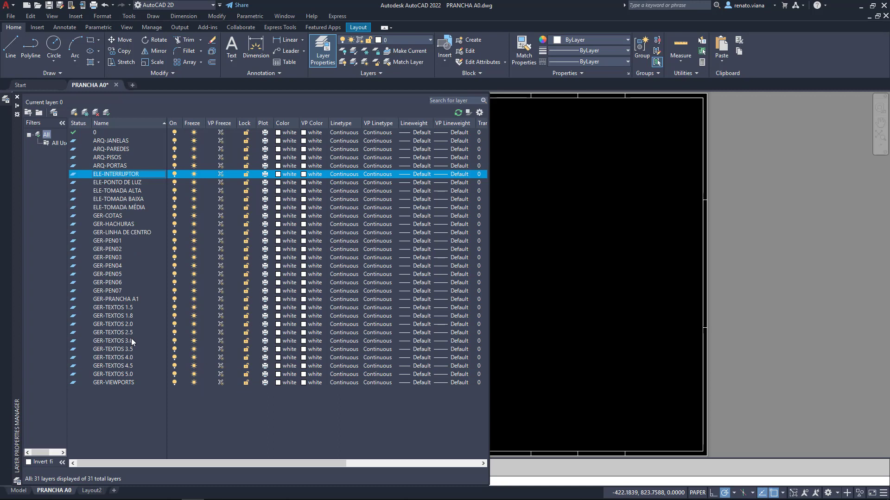
Create a mechanical layer for hexagonal nuts, named MEC-PORCA CAB. SEXTAVADA
{"action": "key", "text": "alt+n"}
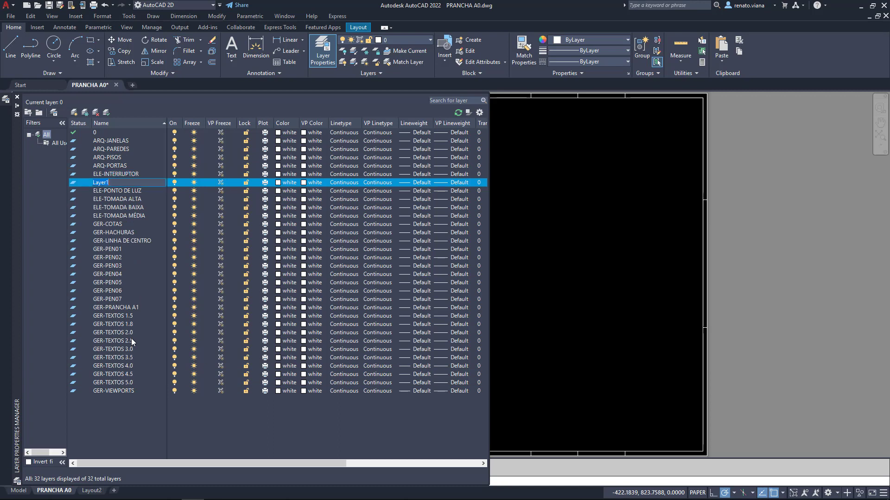
{"action": "type", "text": "MEC-PORCA CAB. SEXTAVAD"}
{"action": "type", "text": "ADA"}
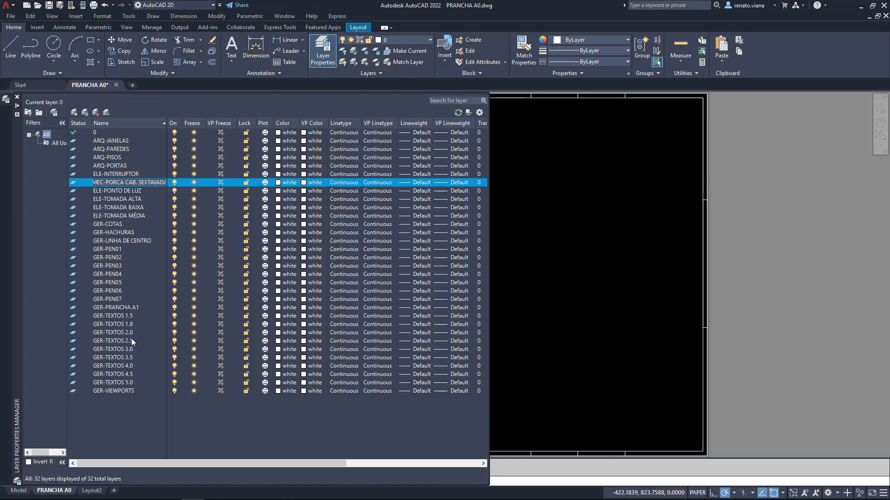
{"action": "key", "text": "Return"}
Create two mechanical washer layers named MEC-ARRUELA LISA and MEC-ARRUELA DE PRESSÃO
{"action": "key", "text": "alt+n"}
{"action": "type", "text": "MEC"}
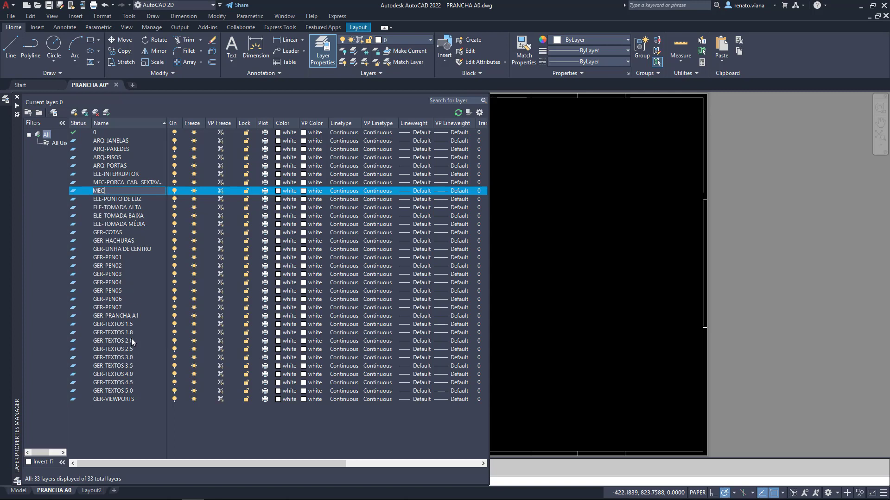
{"action": "type", "text": "-ARRUELA LISA"}
{"action": "key", "text": "alt+n"}
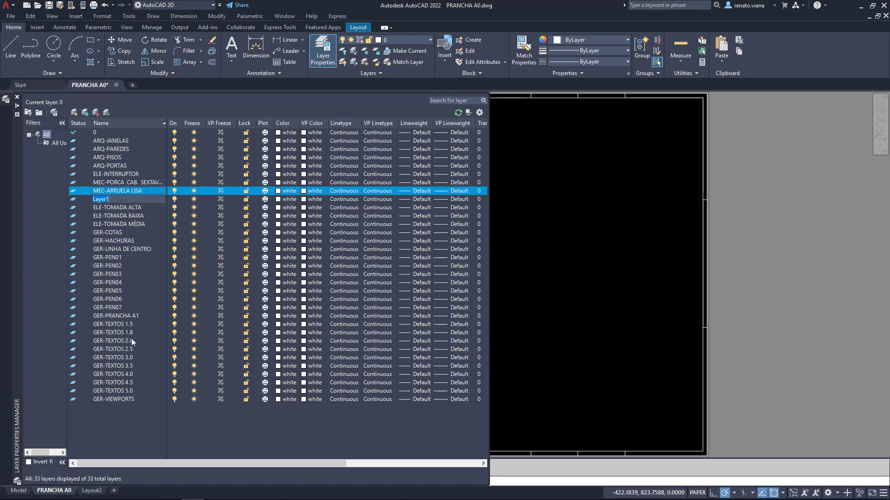
{"action": "type", "text": "MEC-ARRUELA DE PRESSÃO"}
{"action": "key", "text": "Return"}
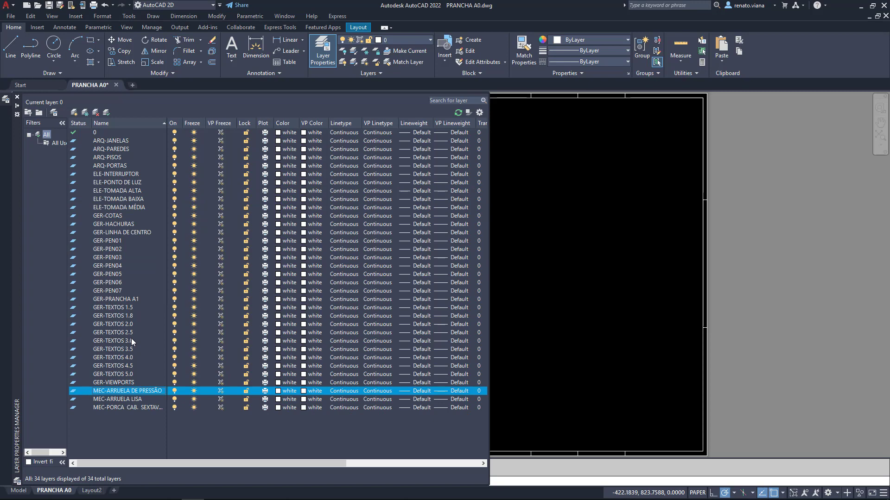
Create a layer named MEC-PARAF. CAB. SEXTAVADA and widen the layer name column to fit the full names
{"action": "key", "text": "alt+n"}
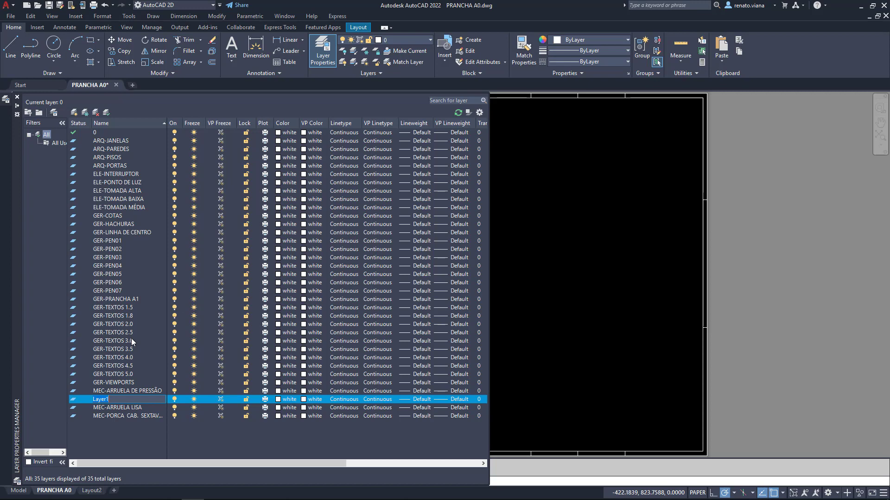
{"action": "type", "text": "MEX"}
{"action": "key", "text": "BackSpace"}
{"action": "type", "text": "C-PARAF. CAB. SEXTAVADA"}
{"action": "left_click_drag", "start_coordinate": [167, 124], "coordinate": [213, 123]}
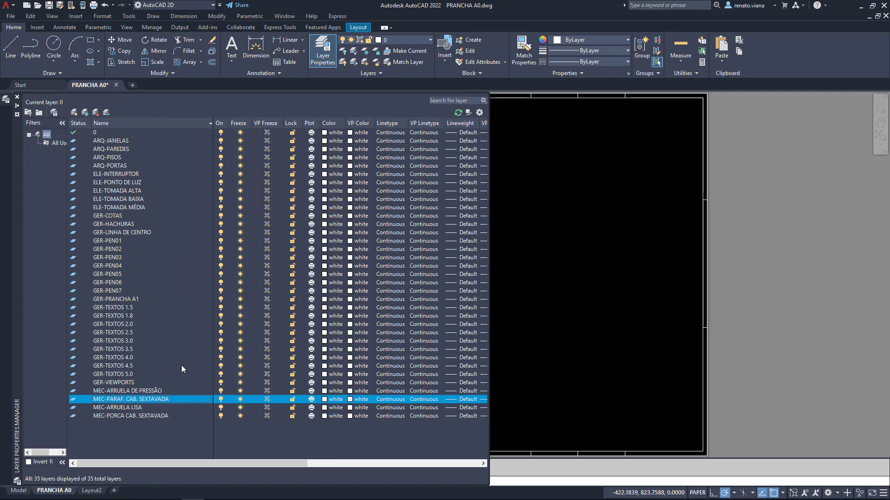